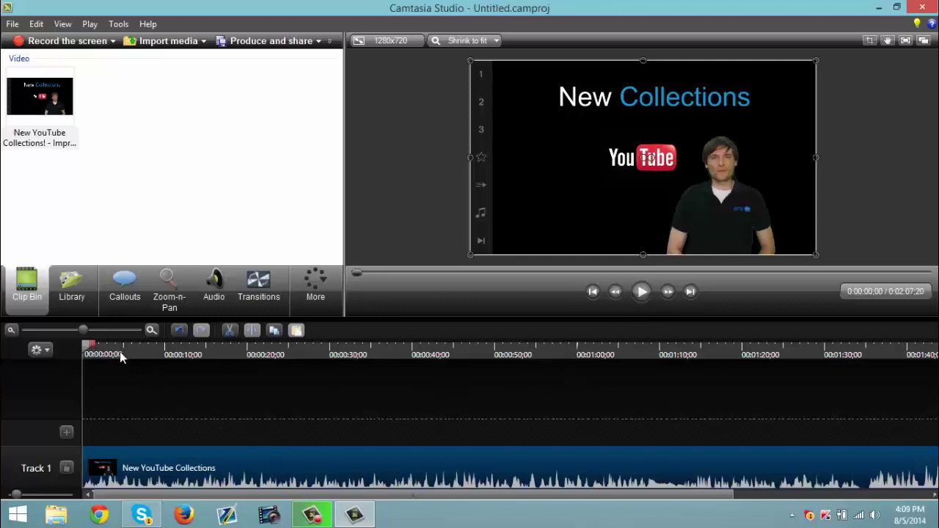
Split the New YouTube Collections clip at 0:20;25, then move the playhead to about 30 seconds
{"action": "left_click_drag", "start_coordinate": [120, 354], "coordinate": [256, 357]}
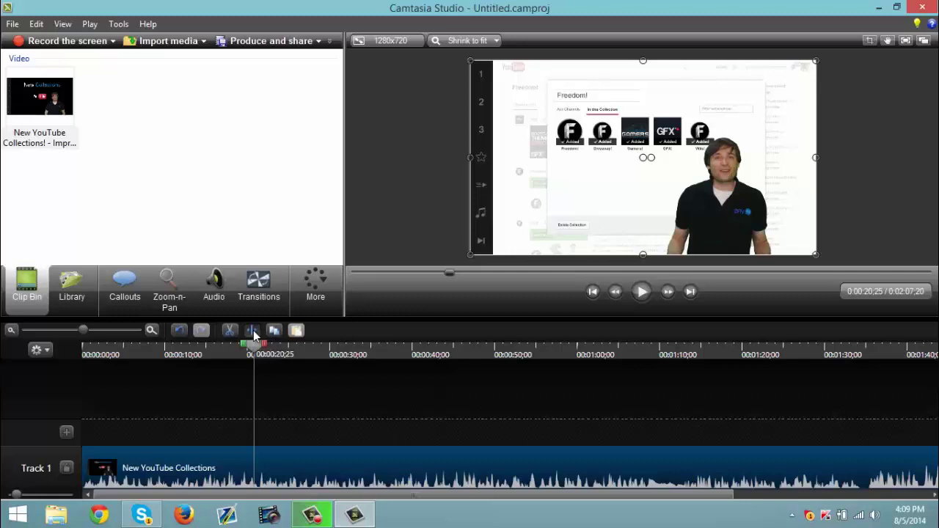
{"action": "left_click", "coordinate": [252, 331]}
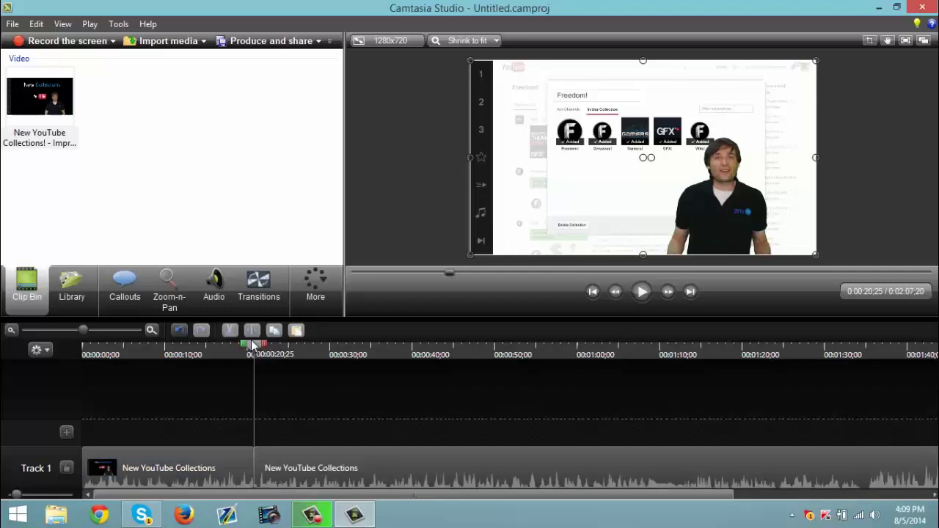
{"action": "left_click", "coordinate": [252, 459]}
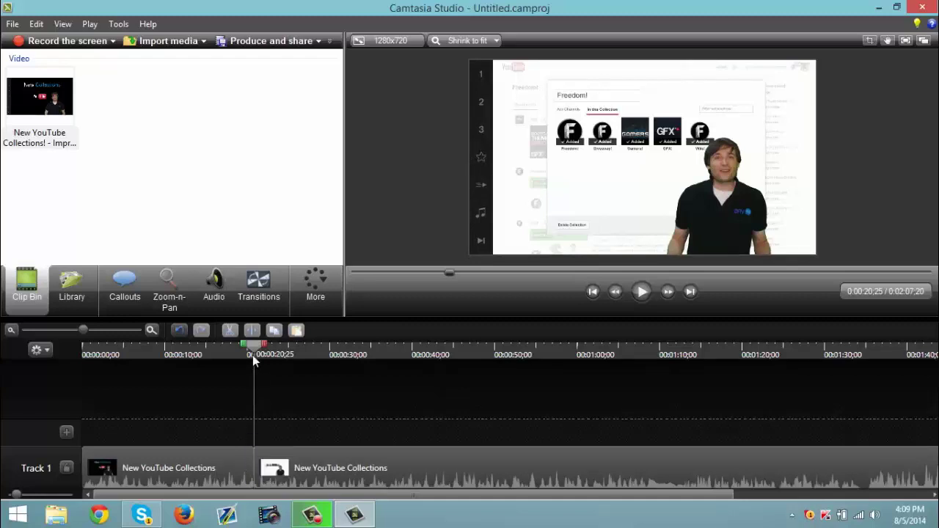
{"action": "left_click_drag", "start_coordinate": [252, 346], "coordinate": [335, 352]}
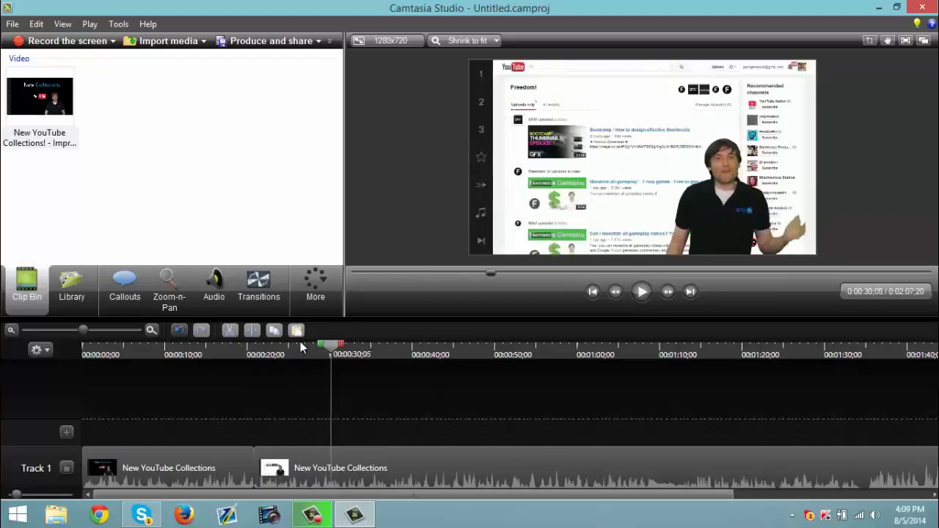
Split the second clip at 0:30;05 and select the short middle piece
{"action": "left_click", "coordinate": [327, 468]}
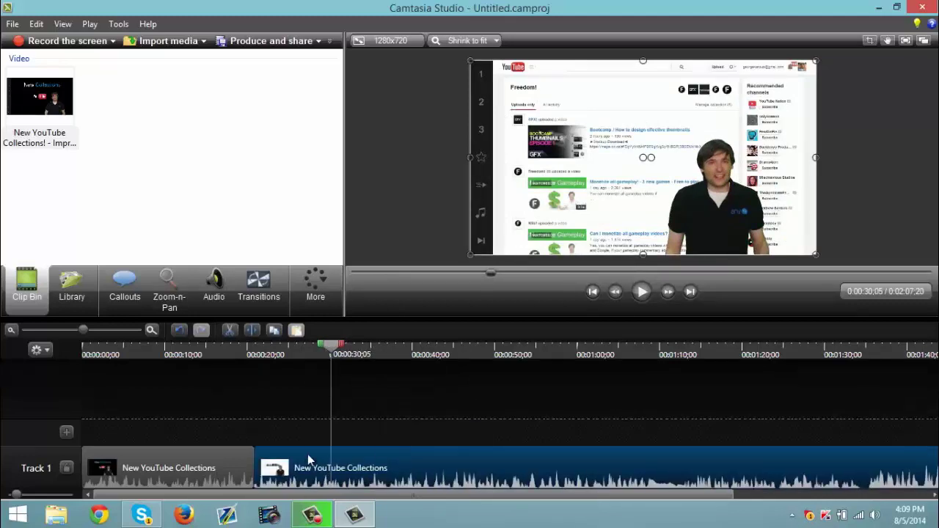
{"action": "left_click_drag", "start_coordinate": [308, 454], "coordinate": [302, 454]}
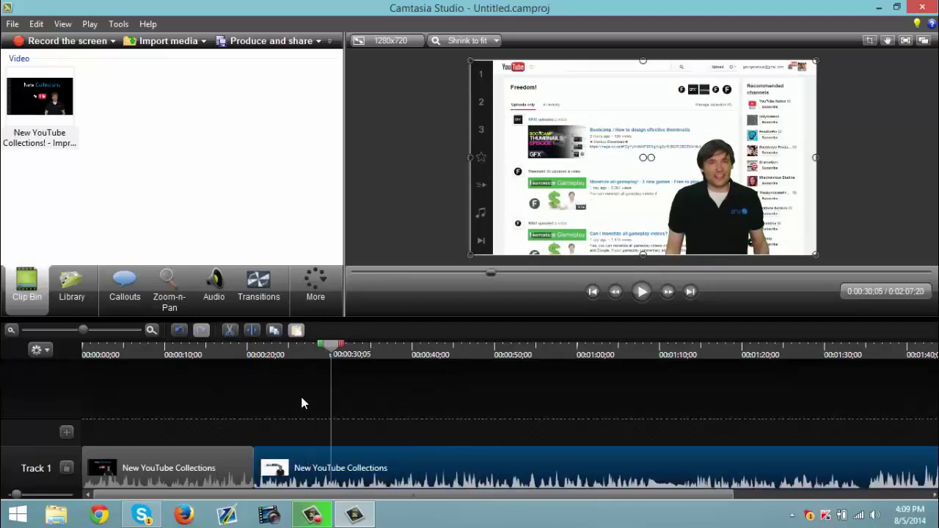
{"action": "left_click", "coordinate": [252, 332]}
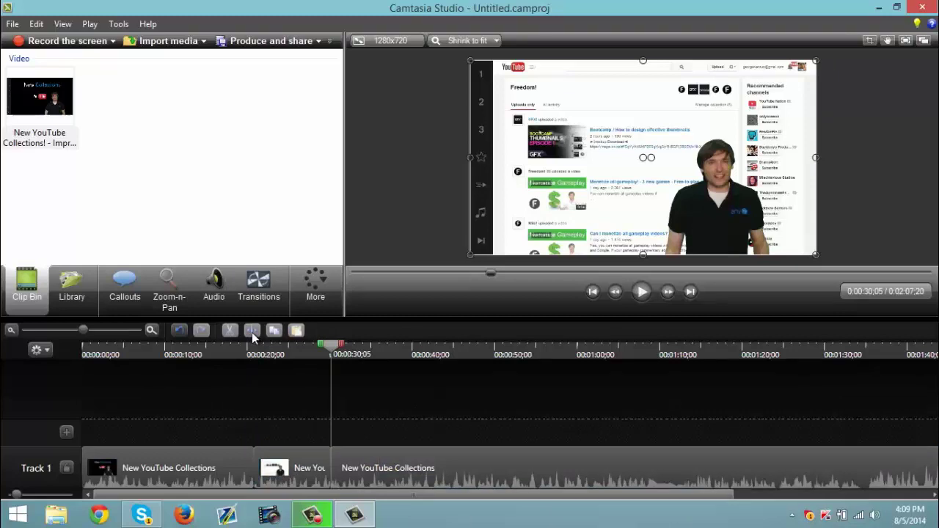
{"action": "left_click", "coordinate": [305, 458]}
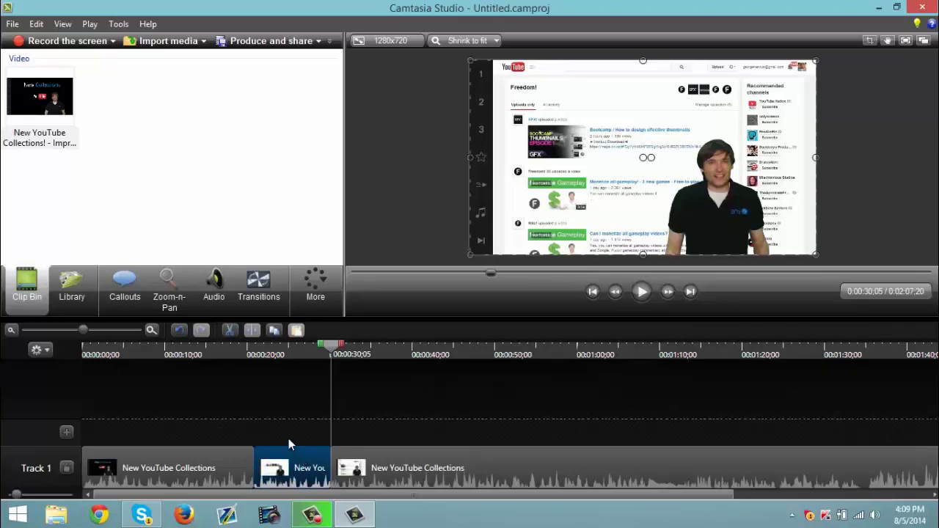
Delete the 20–30 second middle clip and slide the last clip left to close the gap
{"action": "left_click", "coordinate": [231, 332]}
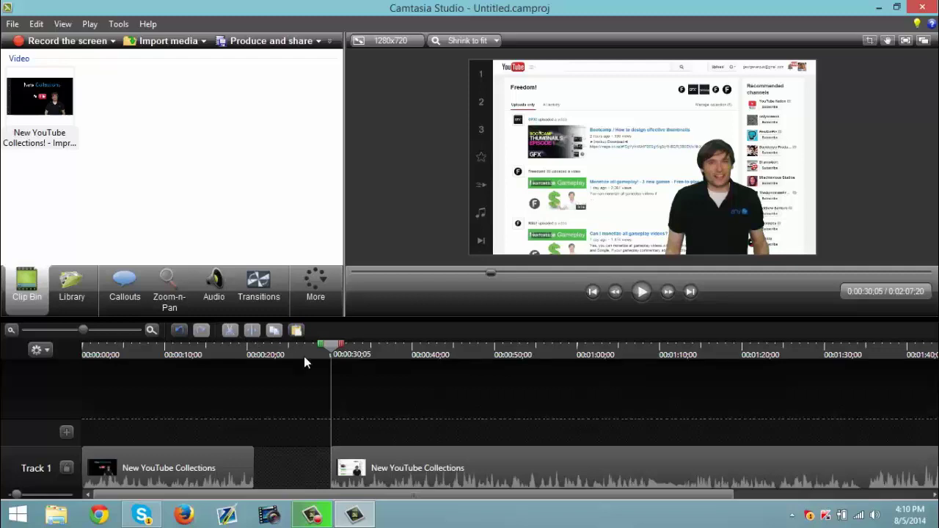
{"action": "left_click_drag", "start_coordinate": [375, 453], "coordinate": [286, 449]}
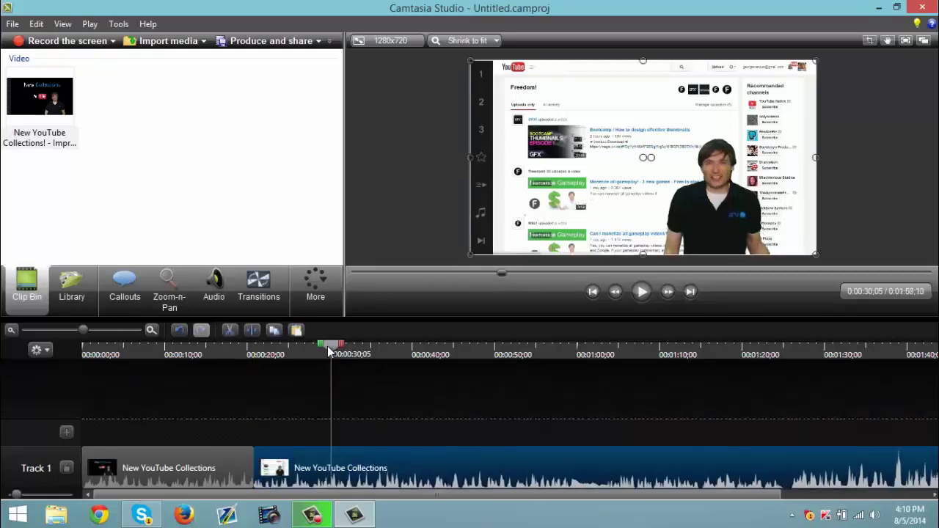
{"action": "left_click_drag", "start_coordinate": [328, 352], "coordinate": [232, 355]}
{"action": "left_click", "coordinate": [141, 418]}
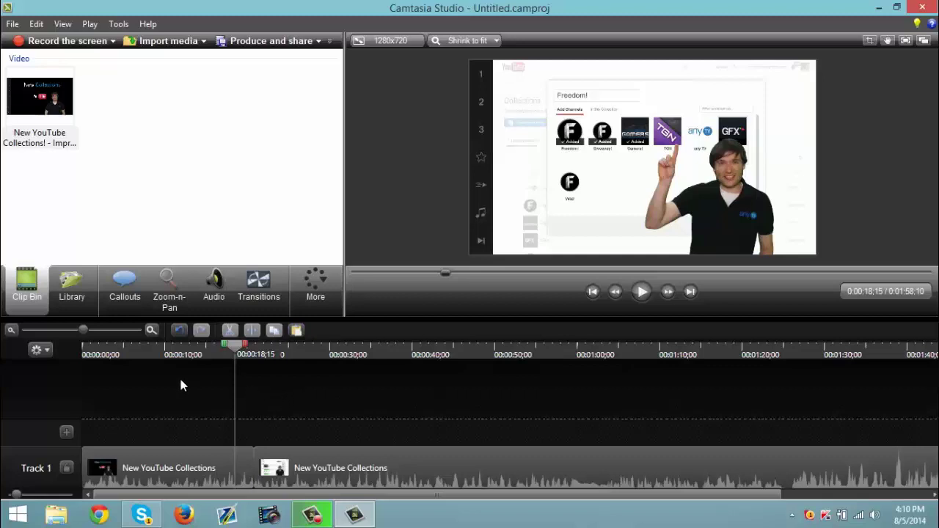
Add a text callout reading 'Freedom is an awesome MCN!'
{"action": "left_click", "coordinate": [125, 294]}
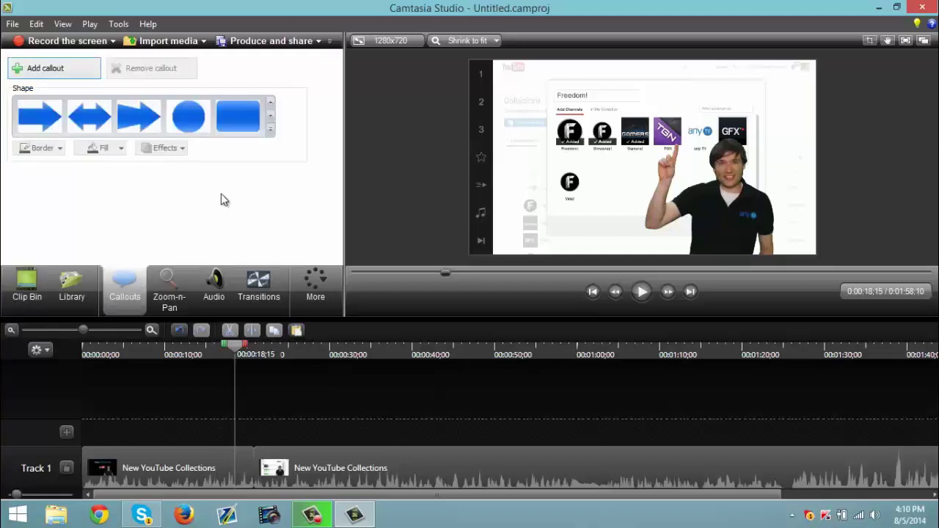
{"action": "left_click", "coordinate": [270, 131]}
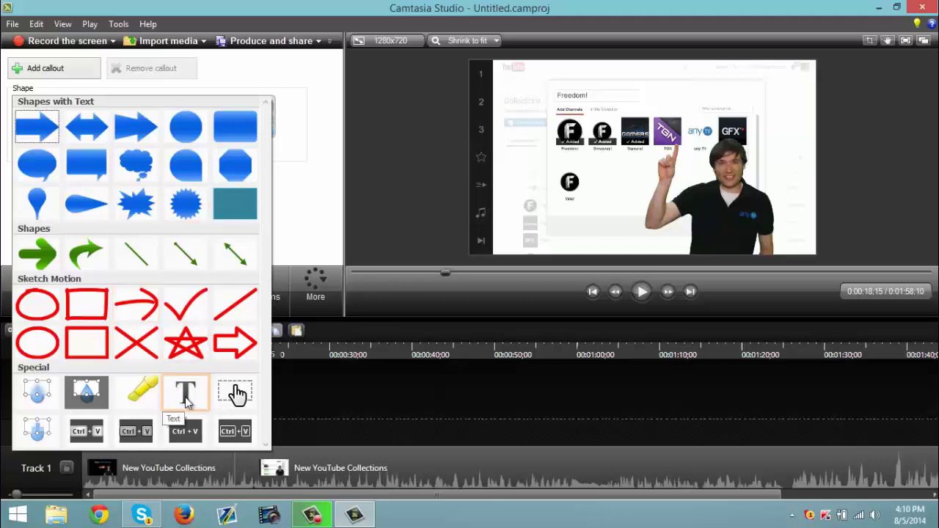
{"action": "left_click", "coordinate": [185, 396]}
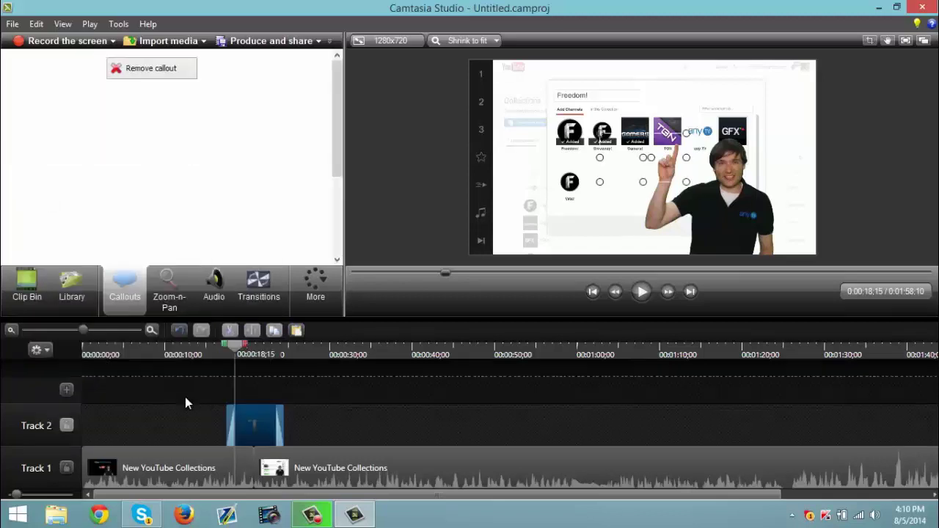
{"action": "left_click", "coordinate": [184, 237]}
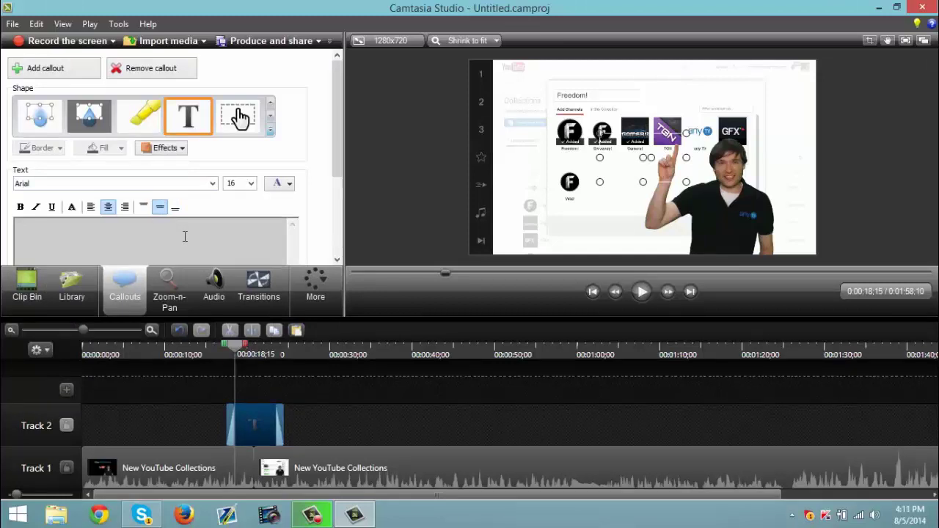
{"action": "type", "text": "Freedom"}
{"action": "type", "text": " is an awe"}
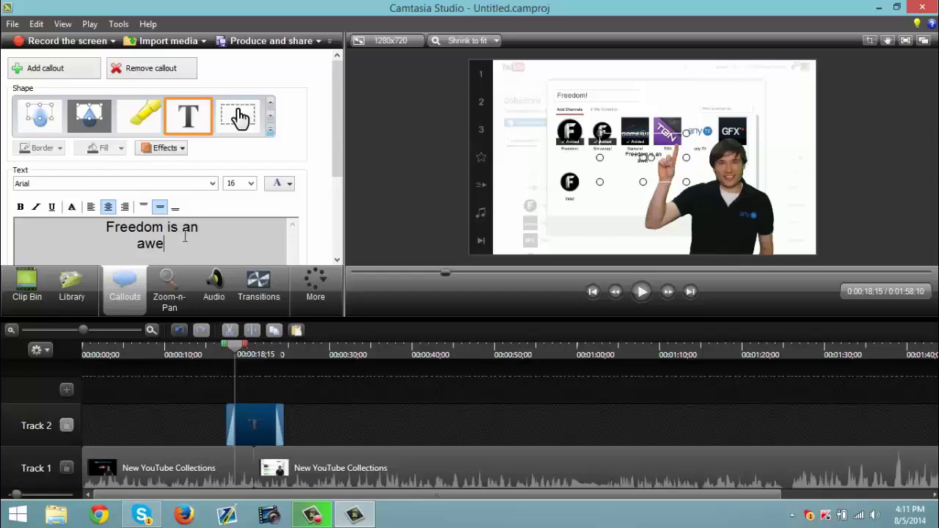
{"action": "type", "text": "some MC"}
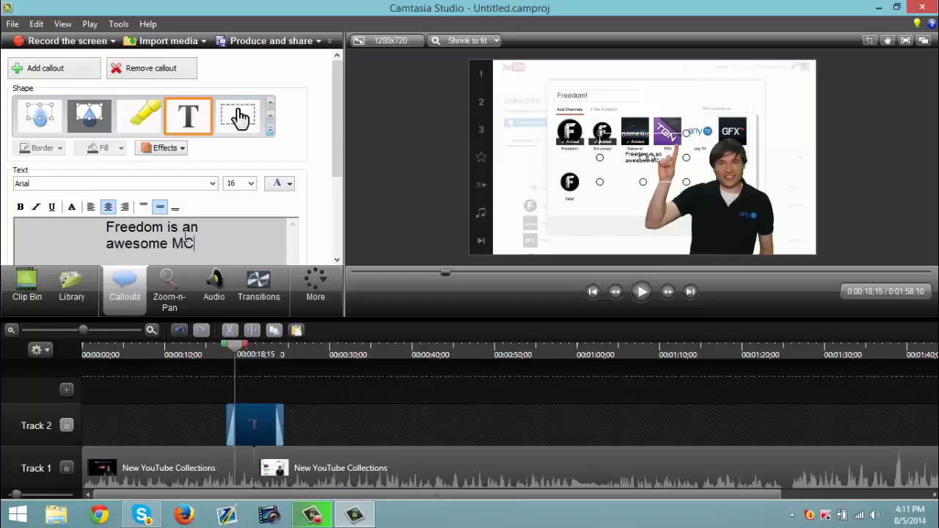
{"action": "type", "text": "N!"}
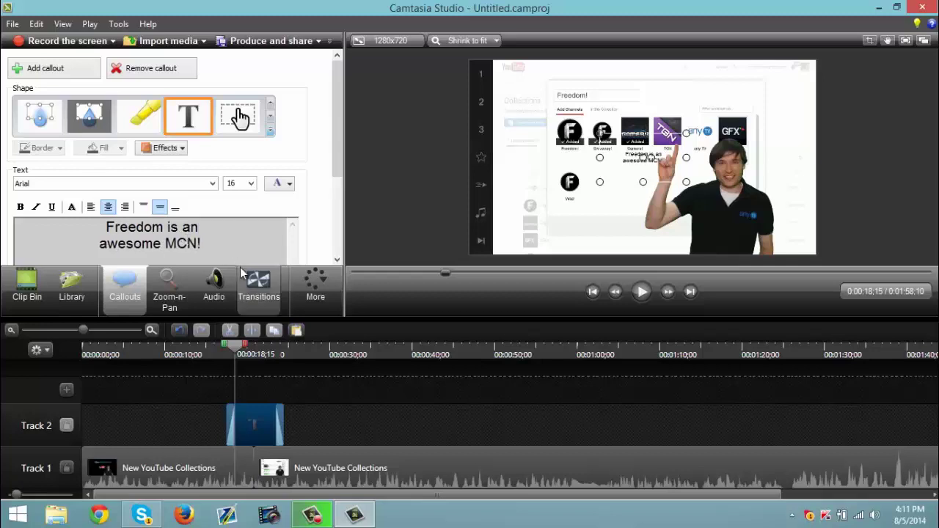
Format the callout text black at size 48
{"action": "left_click_drag", "start_coordinate": [204, 244], "coordinate": [94, 228]}
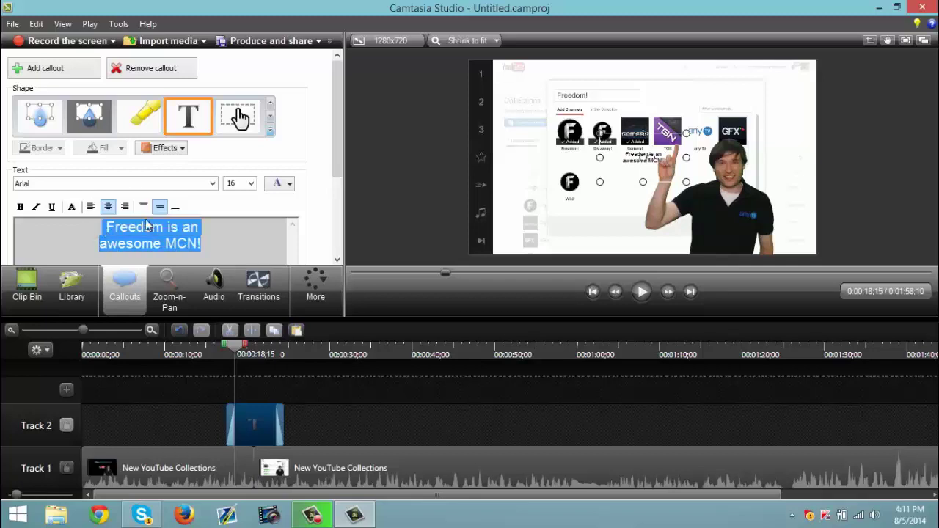
{"action": "left_click", "coordinate": [287, 186]}
{"action": "left_click", "coordinate": [283, 213]}
{"action": "left_click", "coordinate": [250, 183]}
{"action": "left_click", "coordinate": [236, 325]}
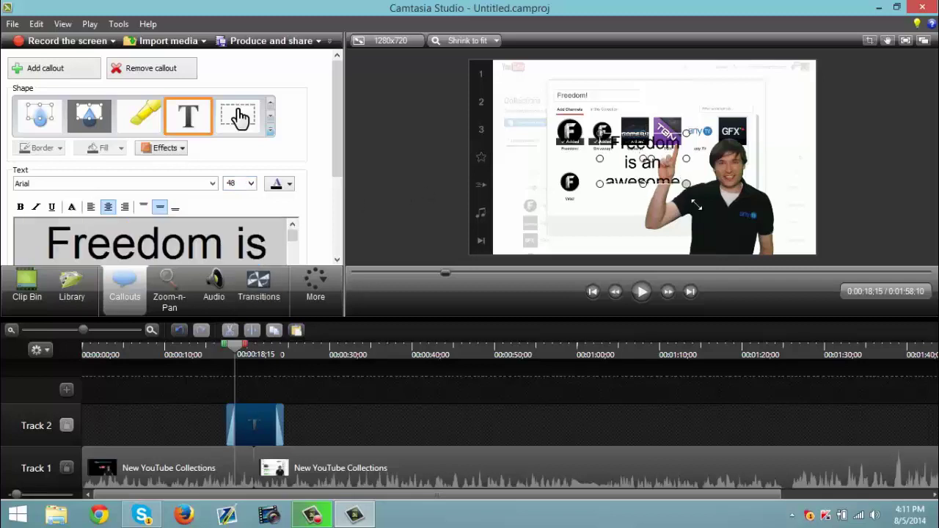
Enlarge the text callout and move it lower-left of centre on the video
{"action": "mouse_move", "coordinate": [685, 181]}
{"action": "left_mouse_down"}
{"action": "mouse_move", "coordinate": [721, 231]}
{"action": "mouse_move", "coordinate": [726, 224]}
{"action": "left_mouse_up"}
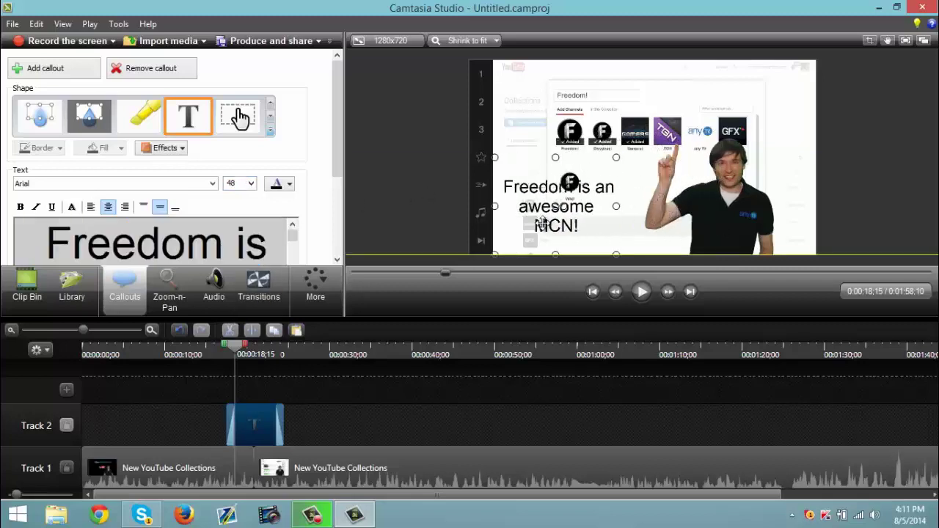
{"action": "mouse_move", "coordinate": [645, 194]}
{"action": "left_mouse_down"}
{"action": "mouse_move", "coordinate": [578, 208]}
{"action": "mouse_move", "coordinate": [581, 244]}
{"action": "left_mouse_up"}
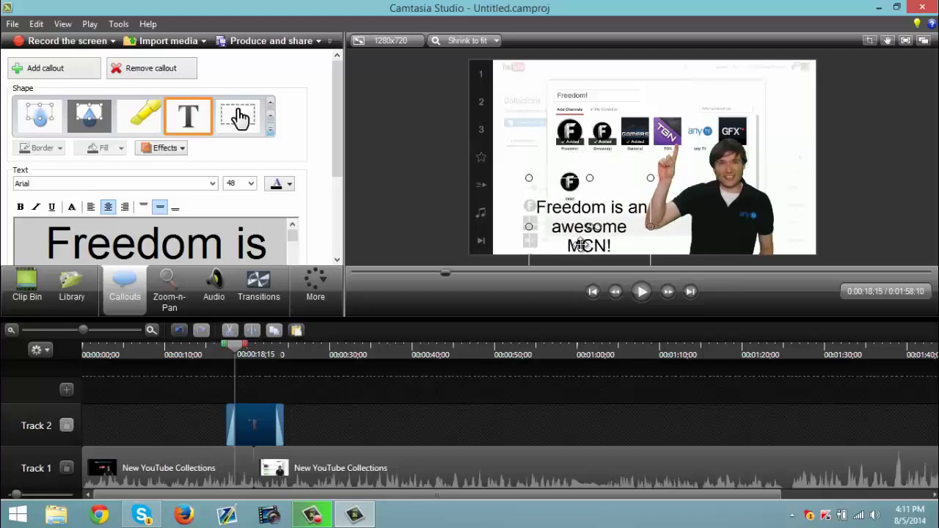
{"action": "left_click", "coordinate": [422, 220]}
Lengthen the Track 2 text callout clip to about 12 seconds
{"action": "left_click", "coordinate": [254, 436]}
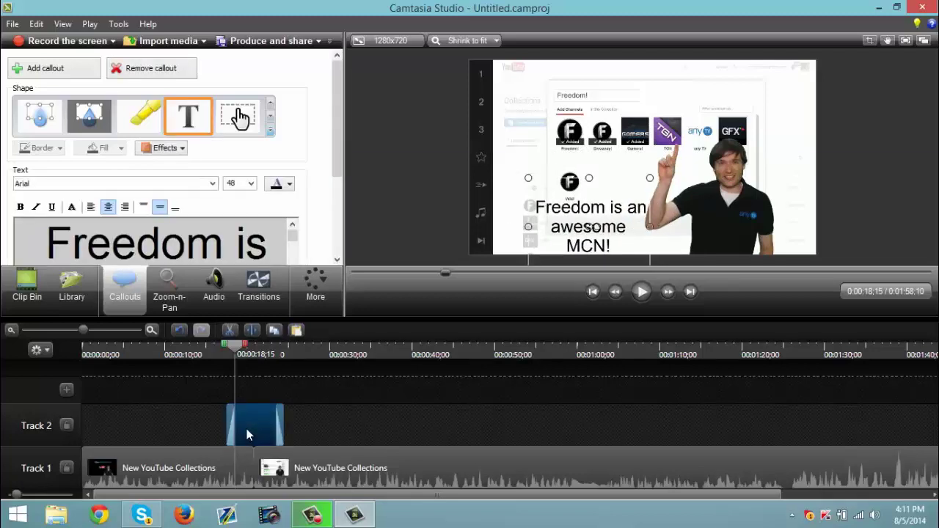
{"action": "left_click", "coordinate": [286, 426]}
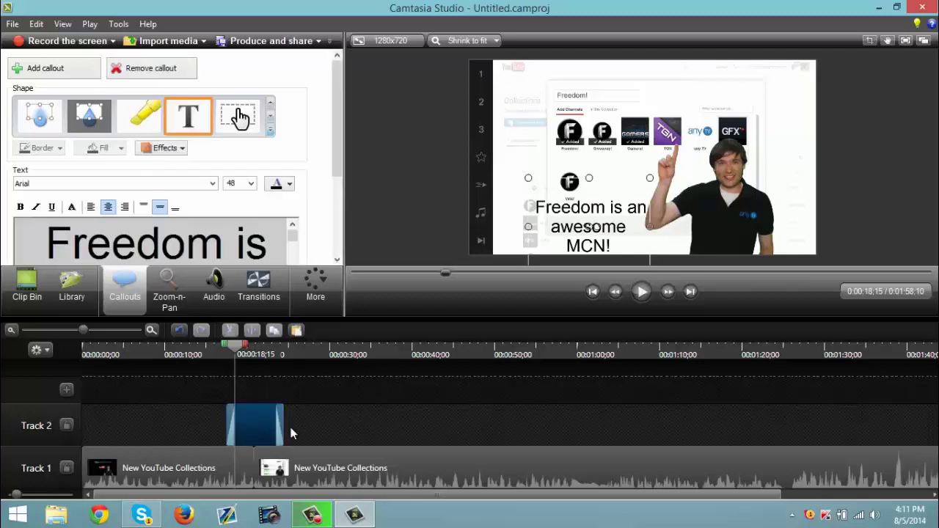
{"action": "left_click_drag", "start_coordinate": [285, 427], "coordinate": [328, 426]}
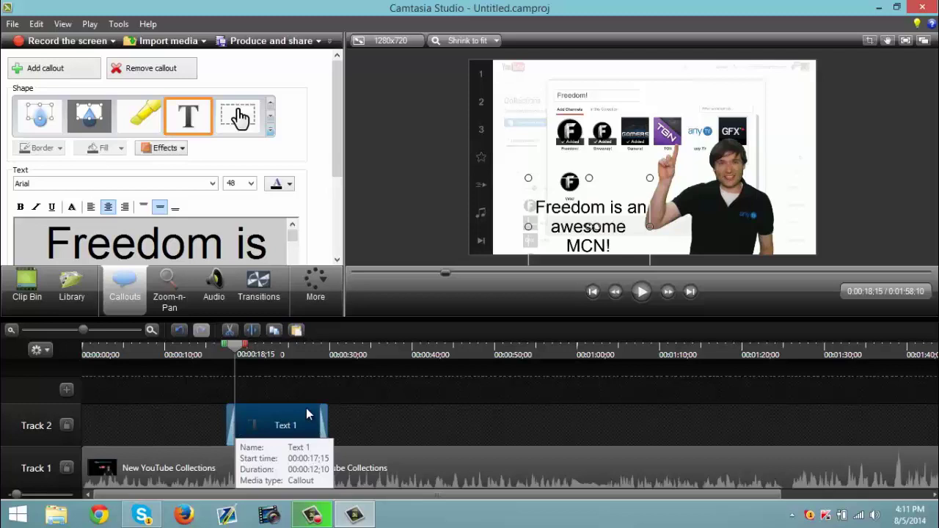
{"action": "left_click", "coordinate": [439, 199]}
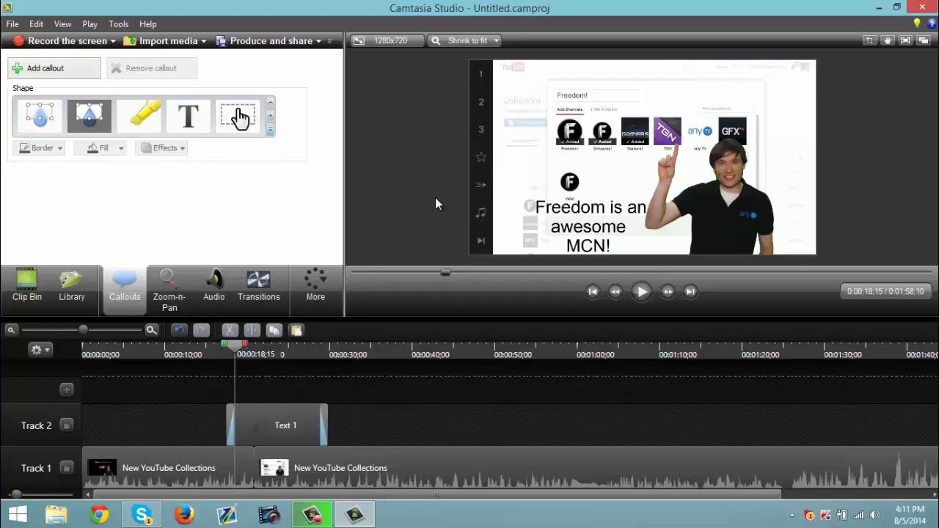
Add a filled rounded rectangle callout, widened and placed in the video's upper left
{"action": "left_click", "coordinate": [270, 129]}
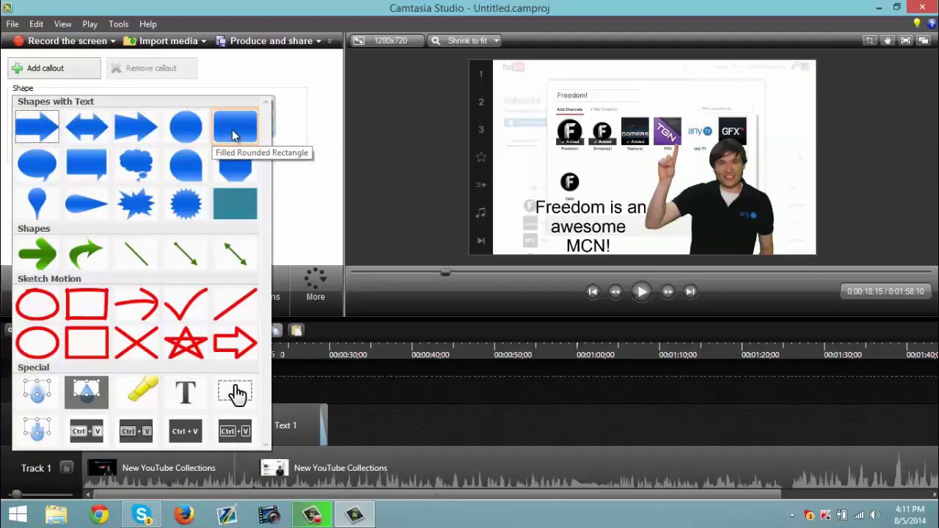
{"action": "left_click", "coordinate": [234, 135]}
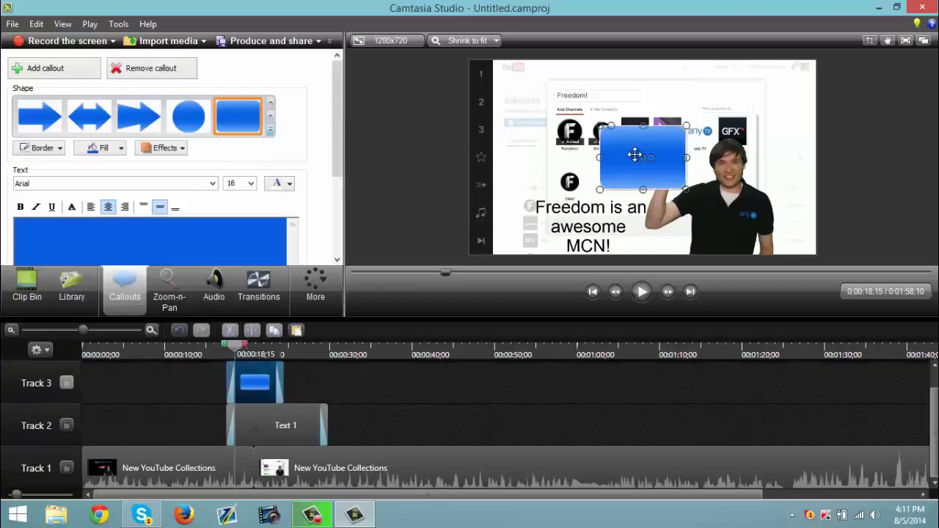
{"action": "mouse_move", "coordinate": [635, 153]}
{"action": "left_mouse_down"}
{"action": "mouse_move", "coordinate": [558, 139]}
{"action": "mouse_move", "coordinate": [550, 113]}
{"action": "left_mouse_up"}
{"action": "left_click_drag", "start_coordinate": [608, 120], "coordinate": [646, 117]}
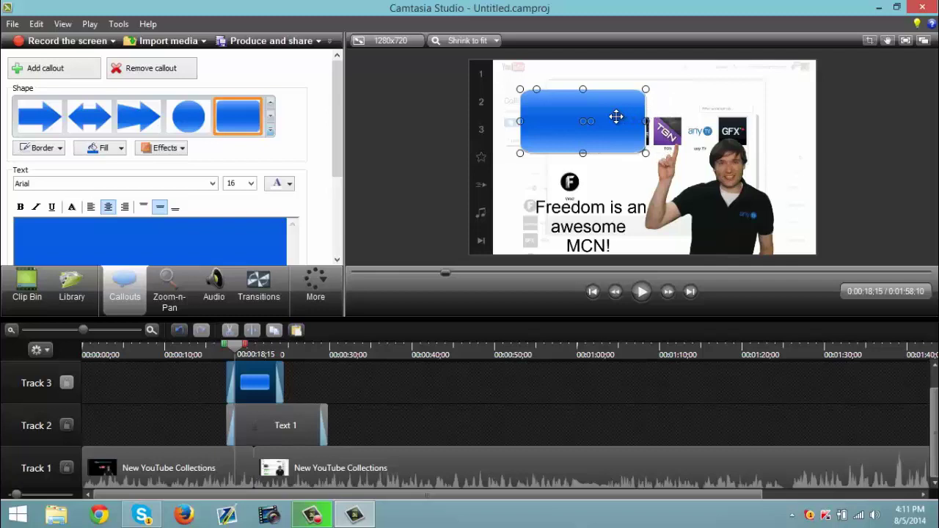
{"action": "left_click", "coordinate": [675, 97]}
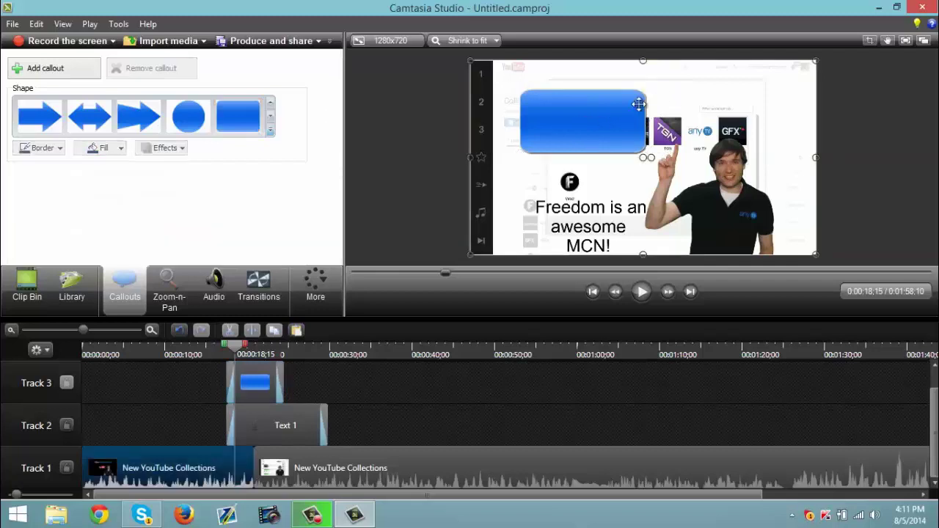
{"action": "left_click", "coordinate": [271, 131]}
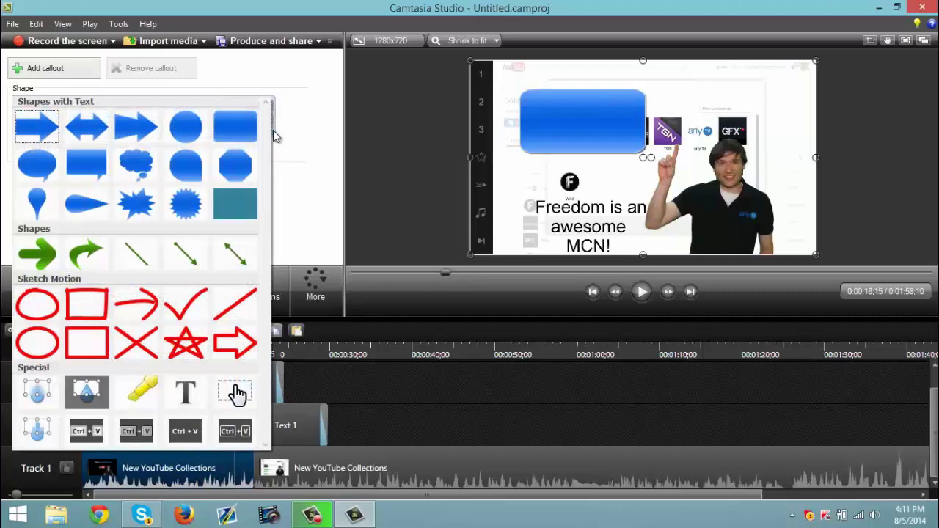
{"action": "left_click", "coordinate": [403, 180]}
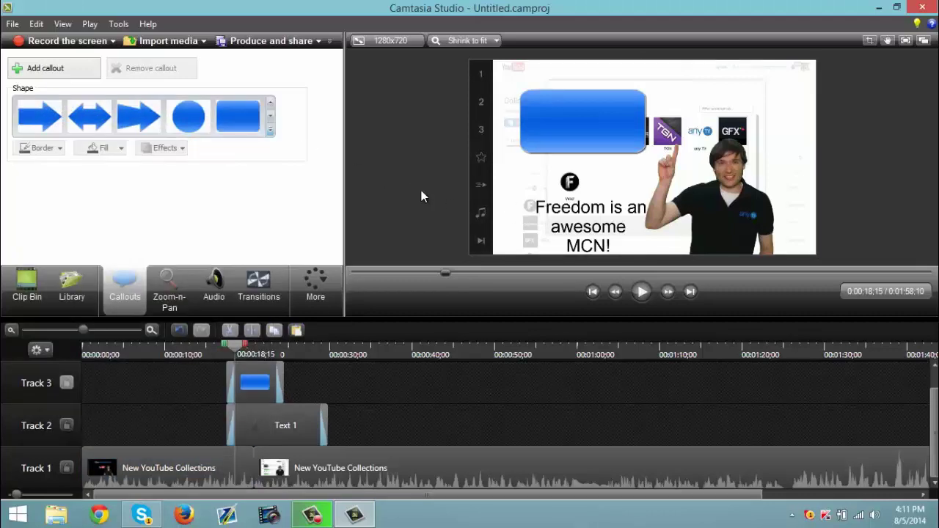